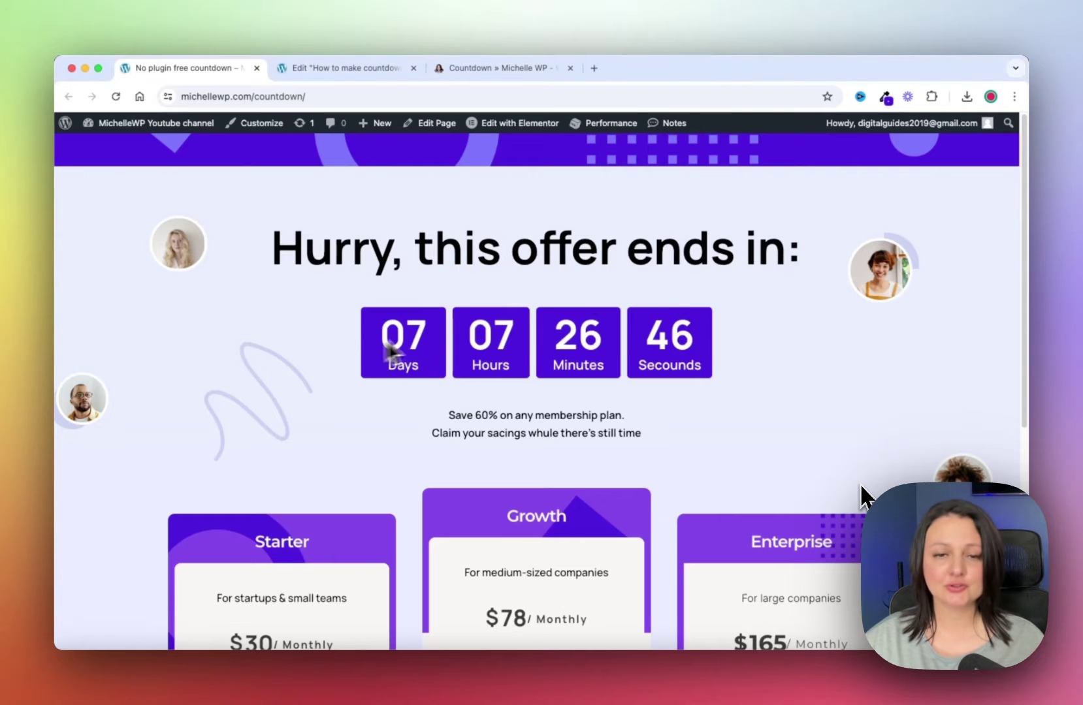
- Inspect the countdown text on the live page, then switch to its Elementor editor tab
{"action": "left_click_drag", "start_coordinate": [717, 333], "coordinate": [388, 348]}
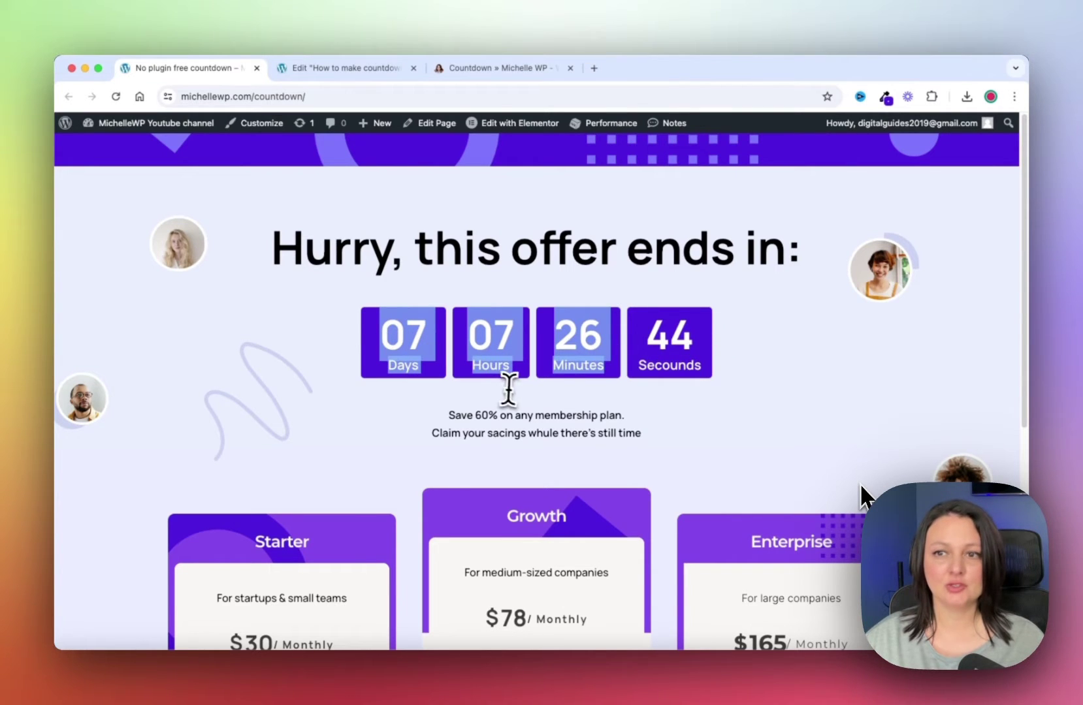
{"action": "left_click", "coordinate": [739, 418]}
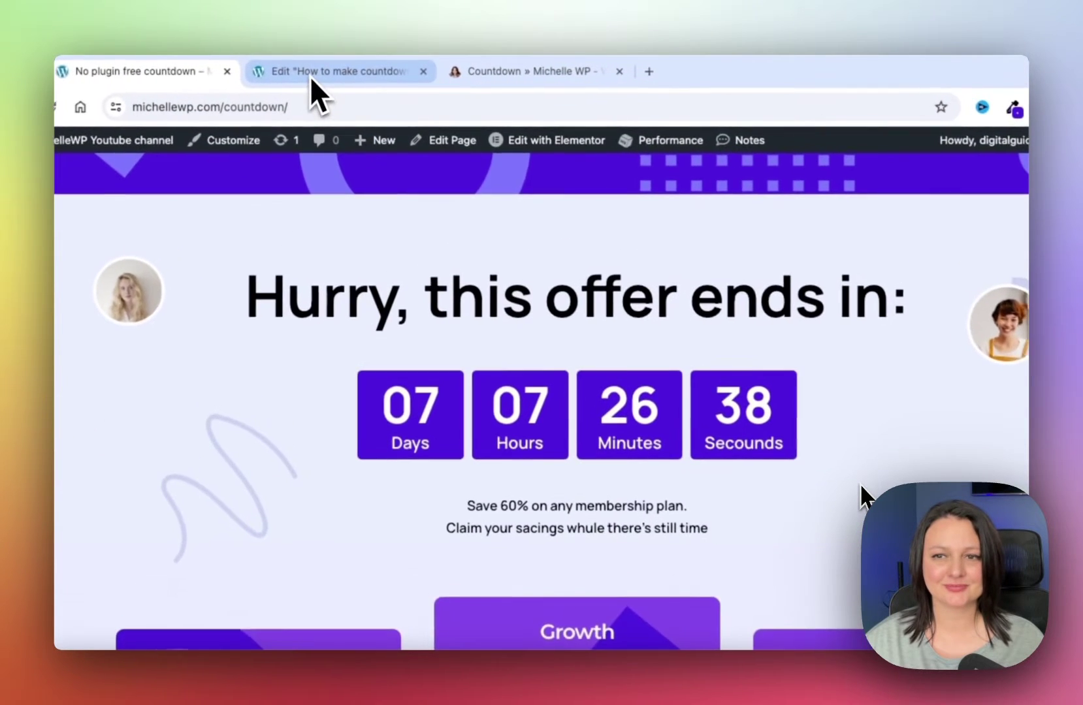
{"action": "left_click", "coordinate": [313, 69]}
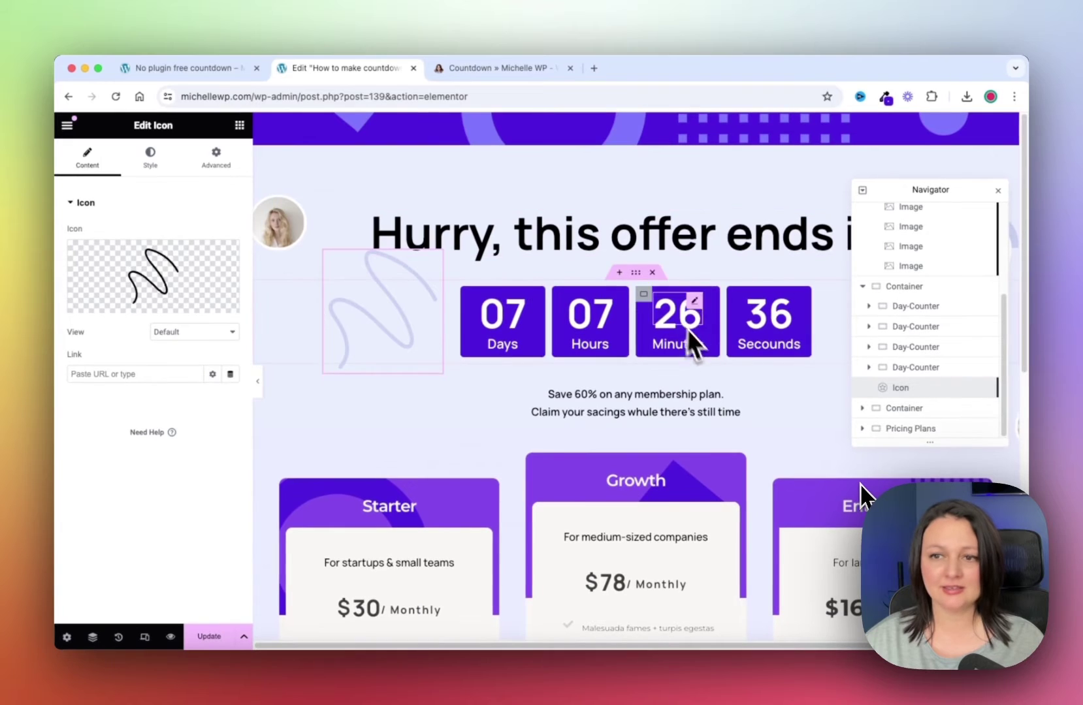
- Delete the old countdown row and add a Flexbox container holding a nested Container under the heading
{"action": "left_click", "coordinate": [998, 190]}
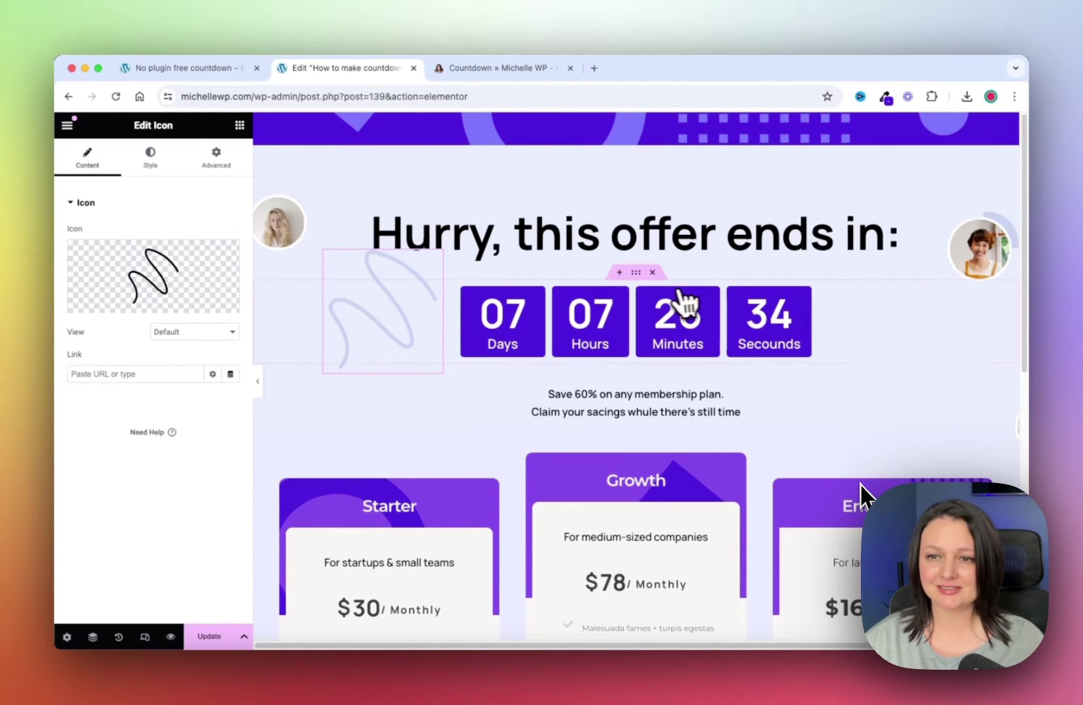
{"action": "left_click", "coordinate": [656, 273]}
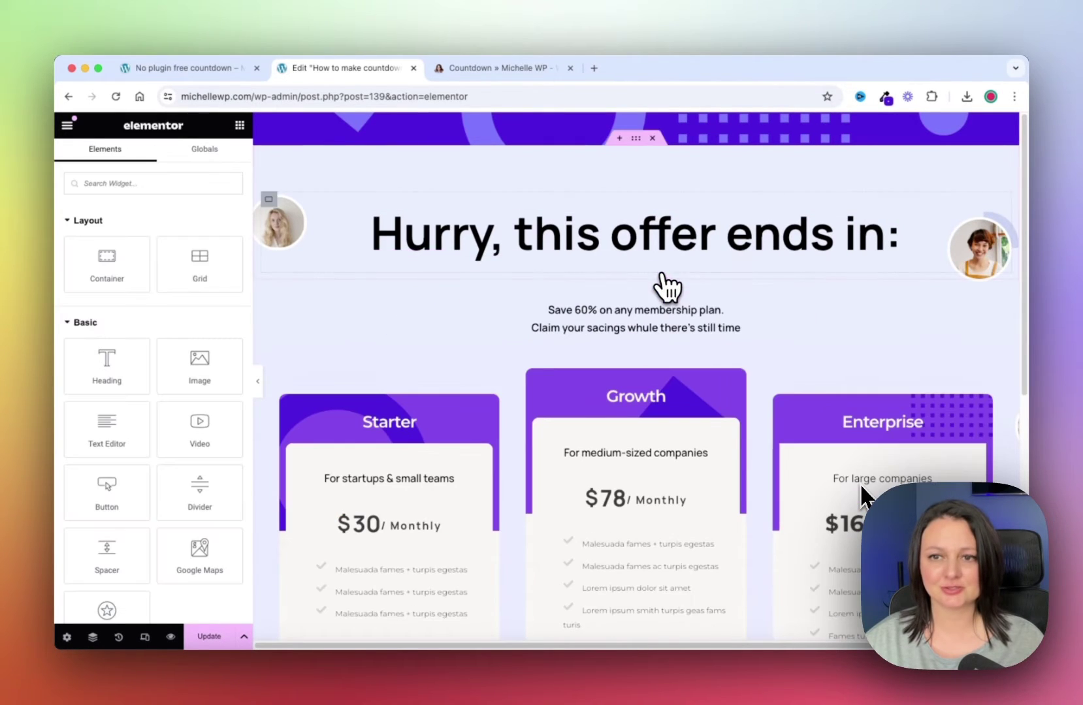
{"action": "left_click", "coordinate": [619, 274]}
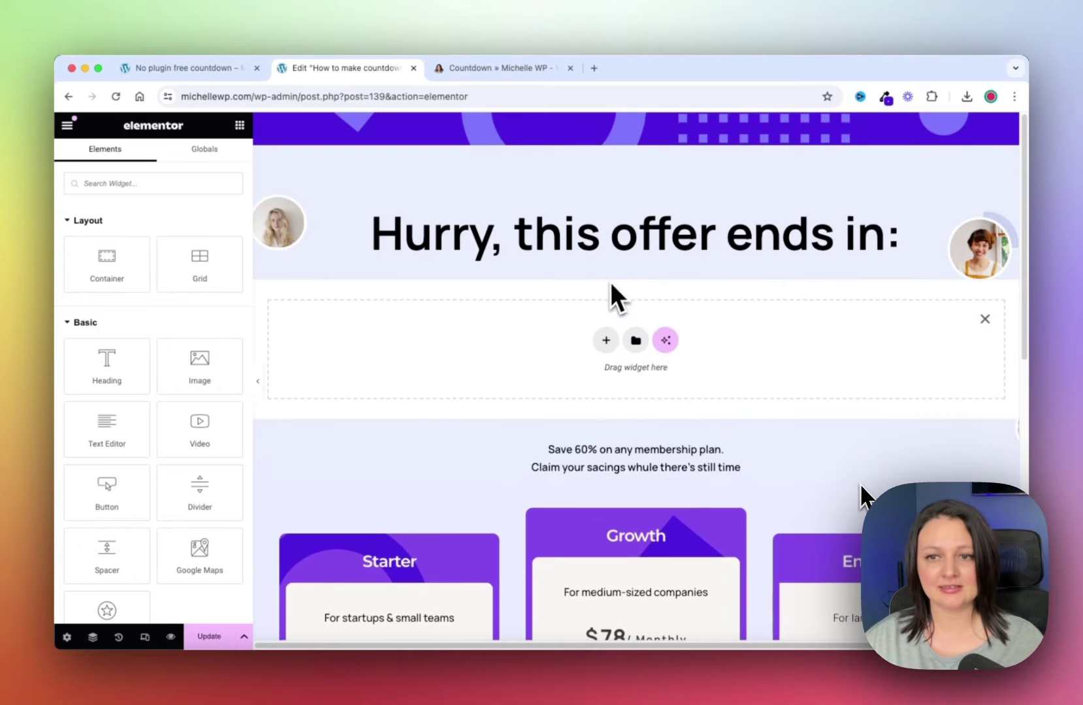
{"action": "left_click", "coordinate": [605, 341]}
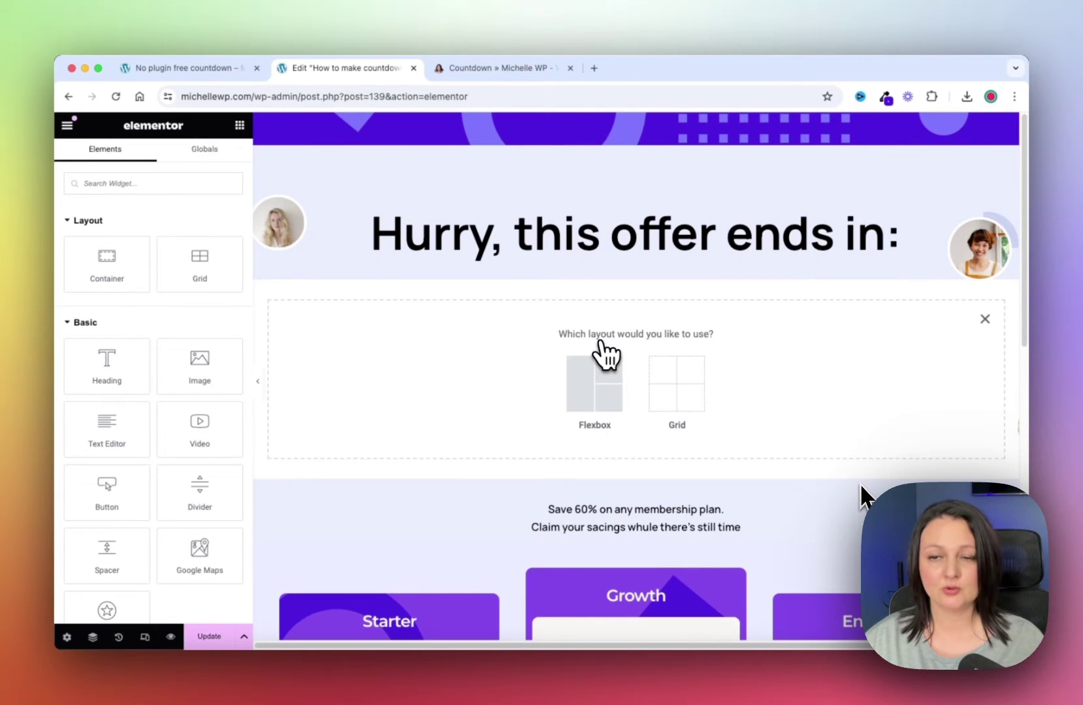
{"action": "left_click", "coordinate": [596, 373]}
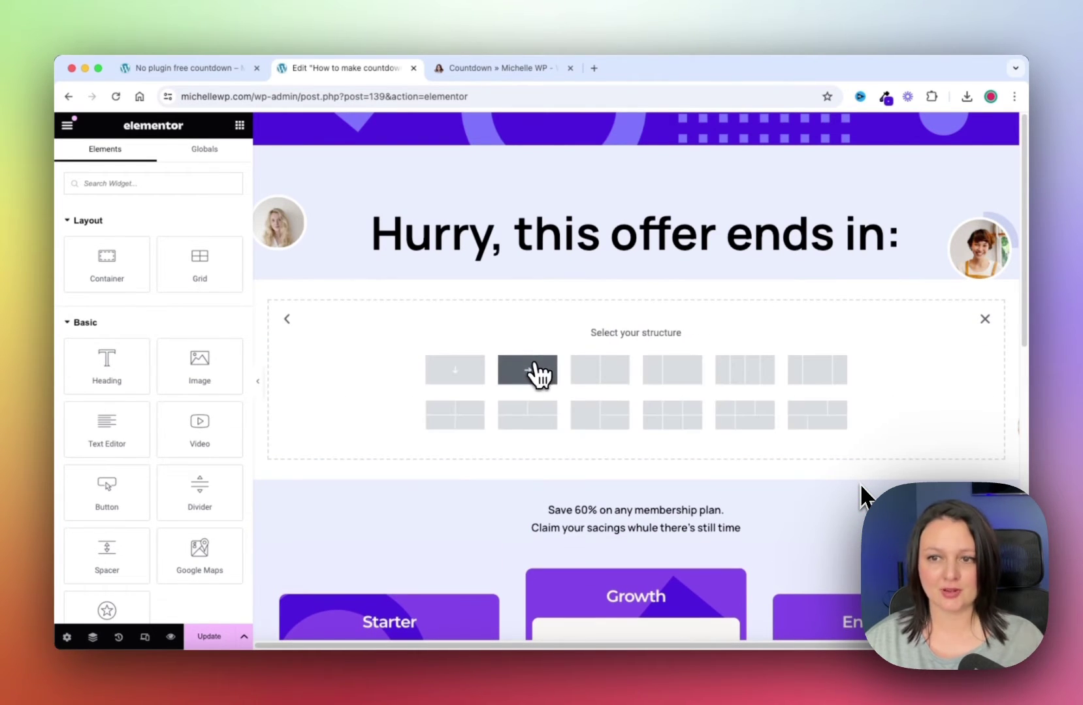
{"action": "left_click", "coordinate": [534, 372]}
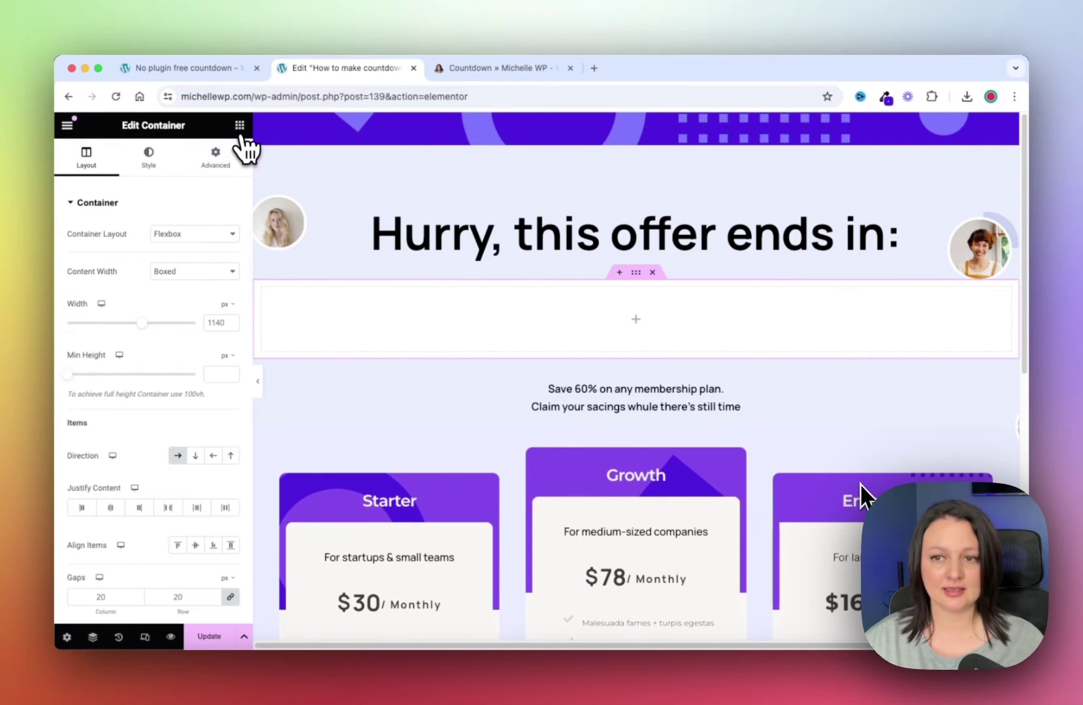
{"action": "left_click", "coordinate": [240, 127]}
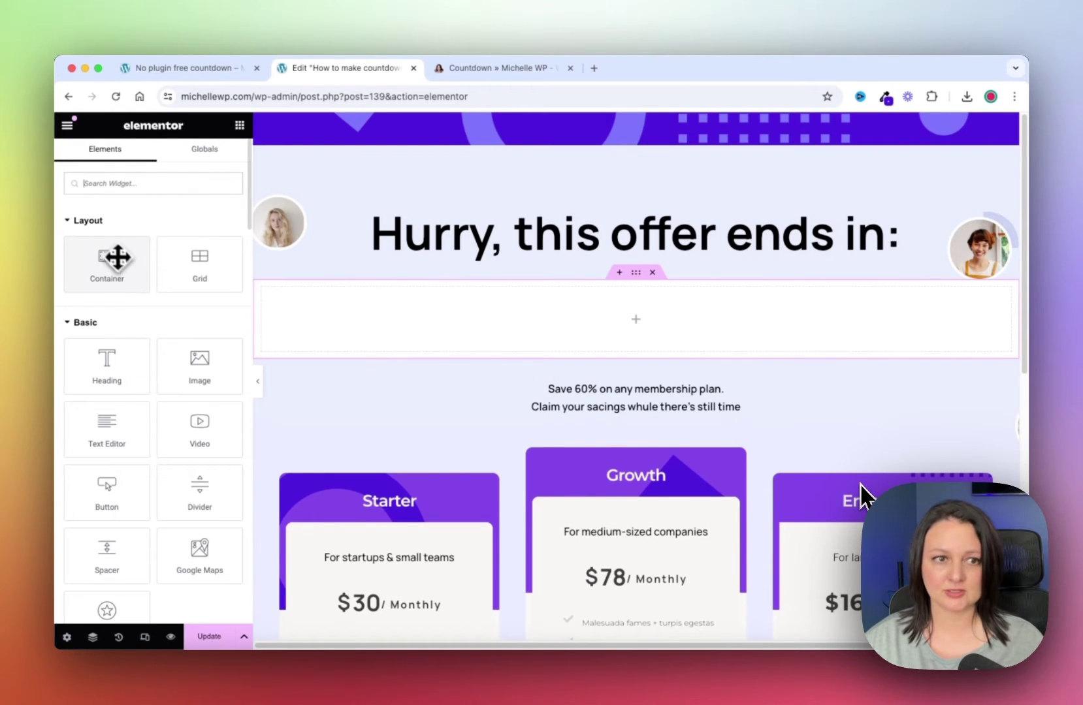
{"action": "left_click_drag", "start_coordinate": [117, 258], "coordinate": [470, 330]}
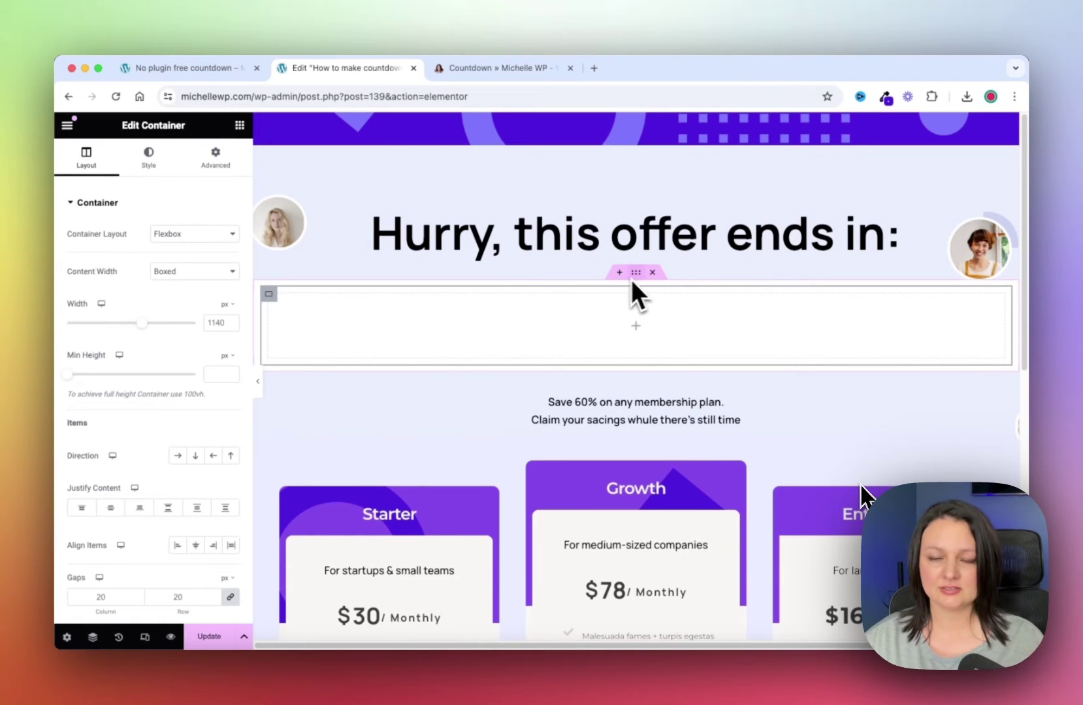
- Give the nested container a classic global Blue background and a 5 px border radius
{"action": "left_click", "coordinate": [149, 153]}
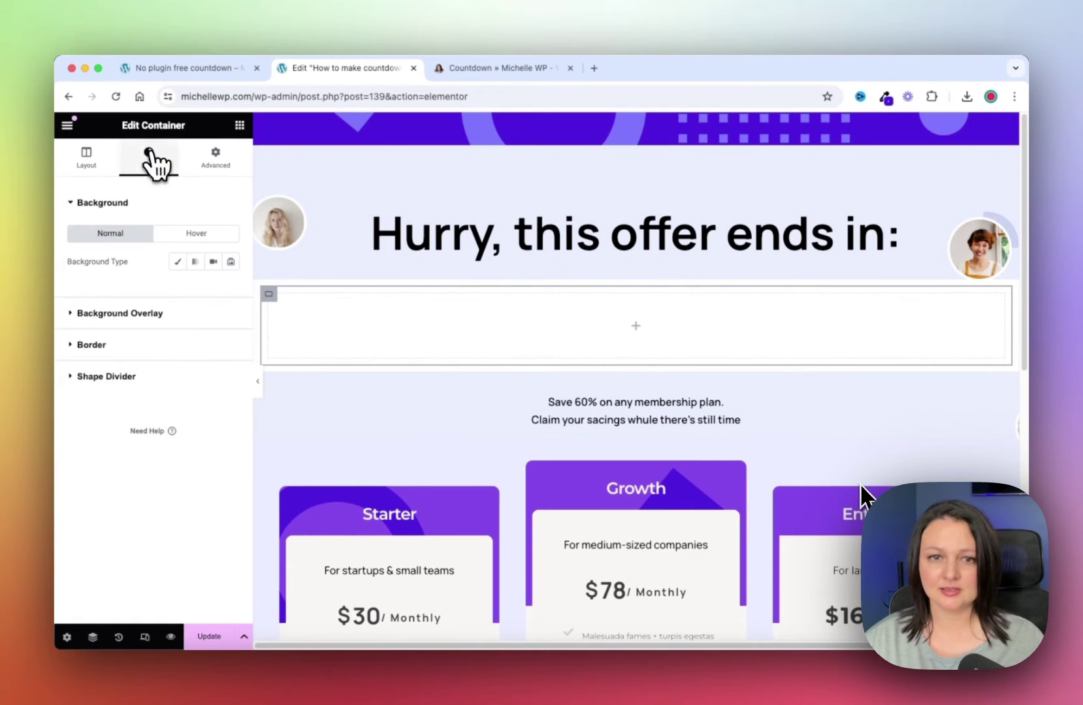
{"action": "left_click", "coordinate": [189, 262]}
{"action": "left_click", "coordinate": [212, 290]}
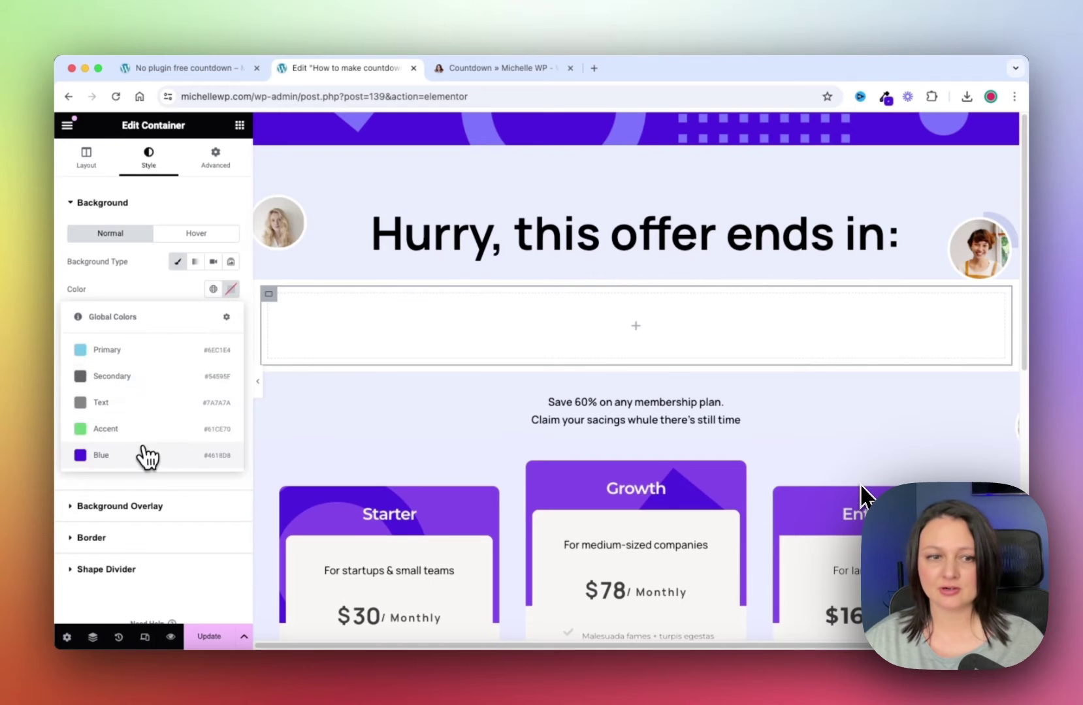
{"action": "left_click", "coordinate": [150, 455]}
{"action": "left_click", "coordinate": [119, 533]}
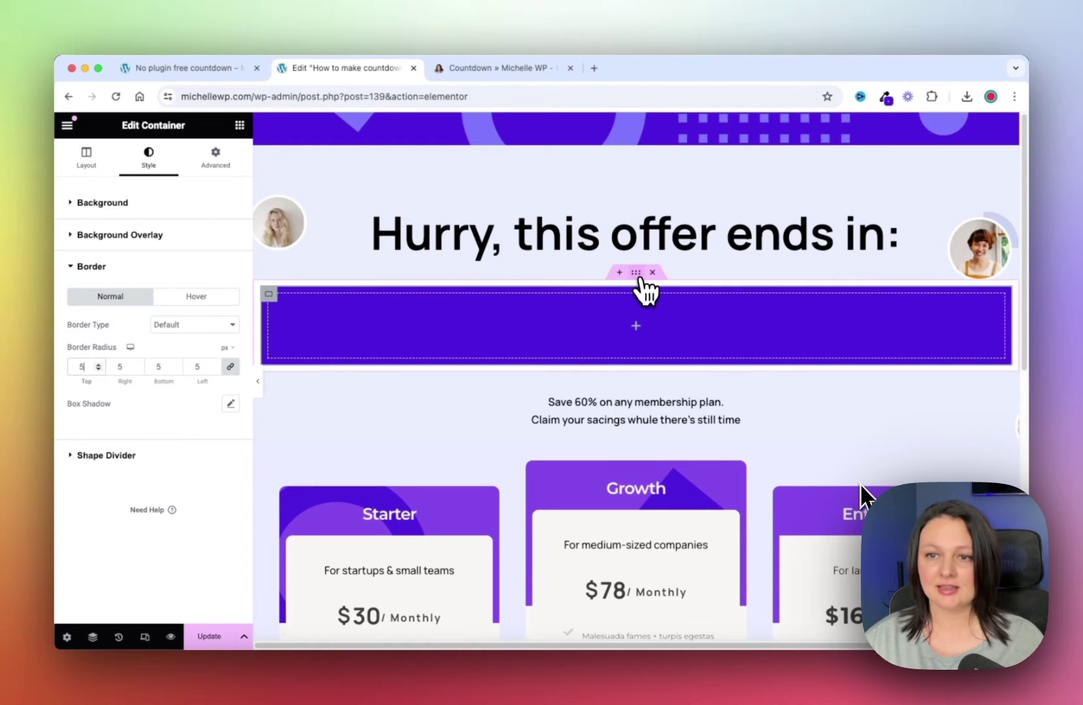
- Set the nested container's width to 500 px
{"action": "left_click", "coordinate": [645, 289]}
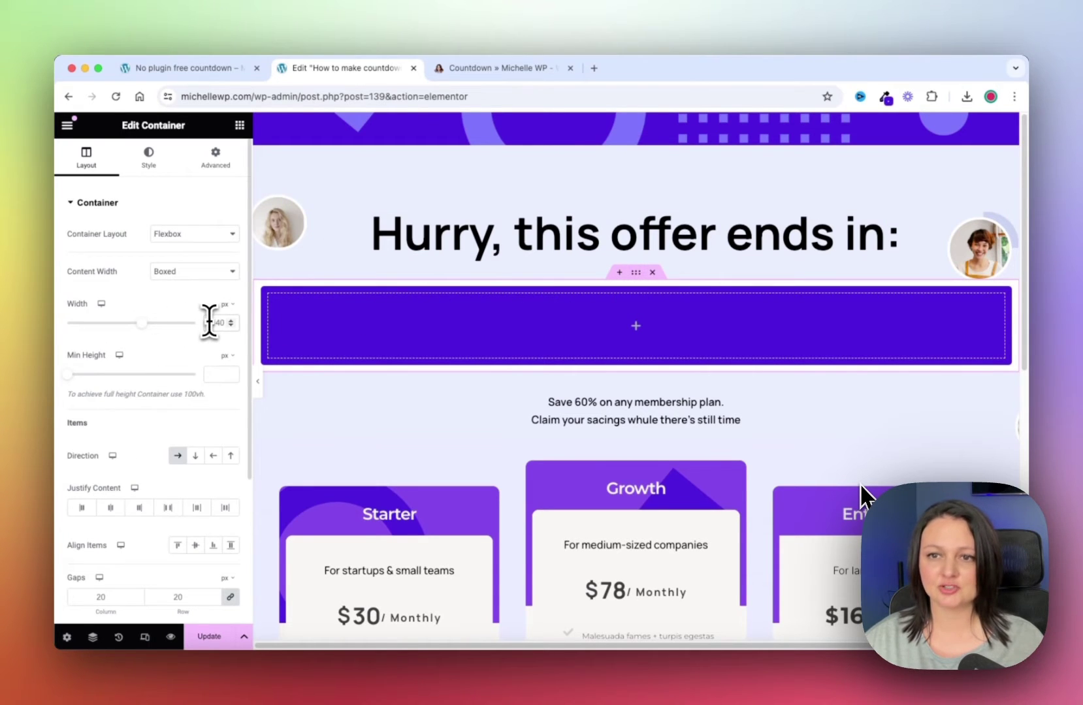
{"action": "type", "text": "500"}
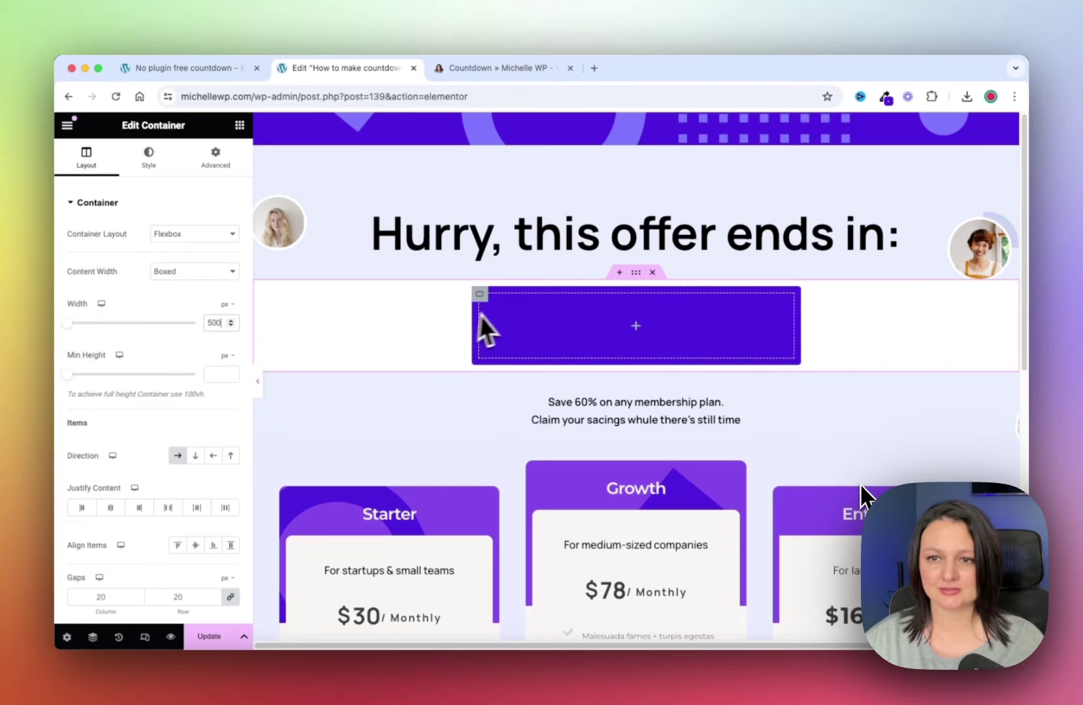
{"action": "left_click", "coordinate": [240, 125]}
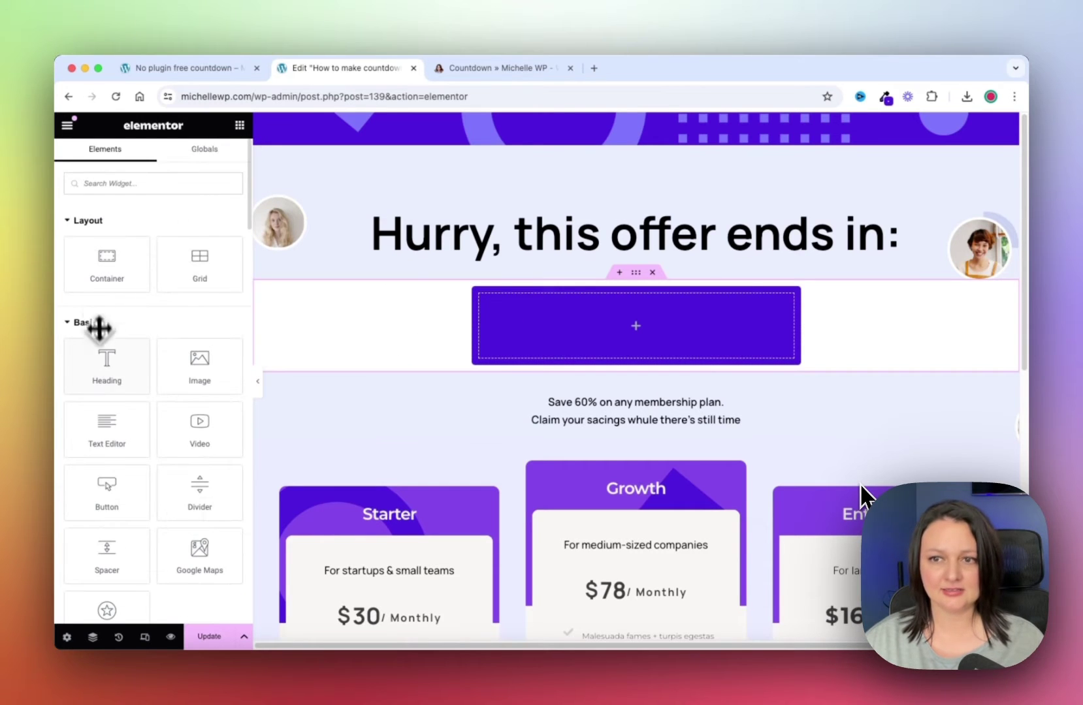
- Add a 'Number' heading inside the purple box with white Manrope text
{"action": "left_click_drag", "start_coordinate": [105, 356], "coordinate": [529, 320]}
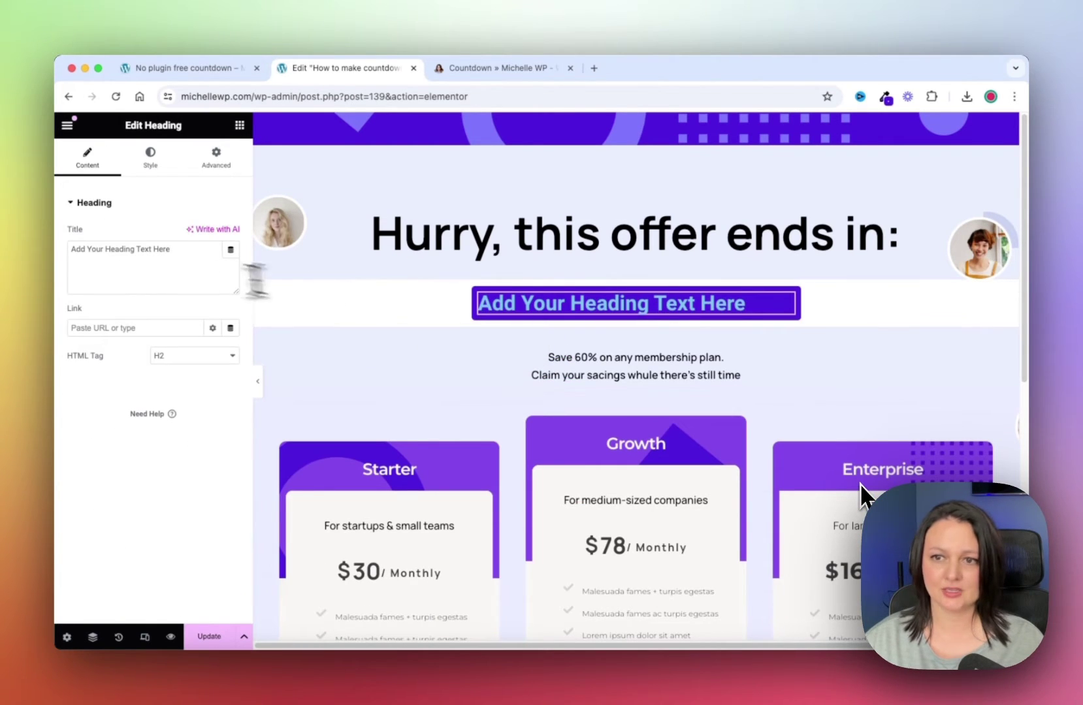
{"action": "type", "text": "Number"}
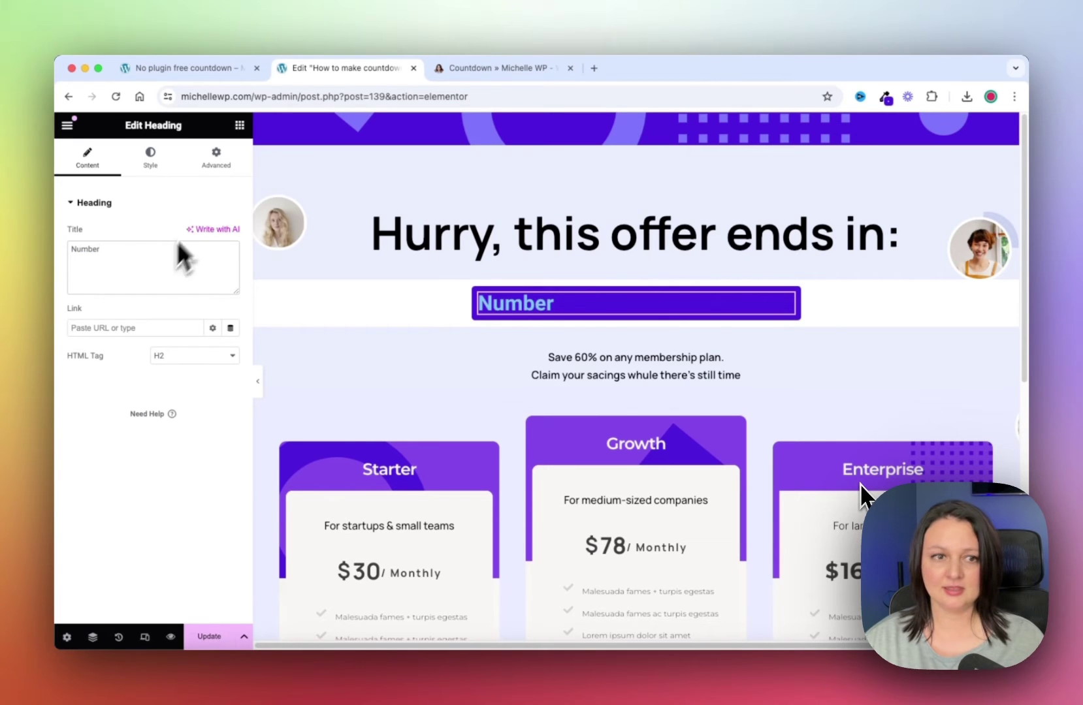
{"action": "left_click", "coordinate": [152, 158]}
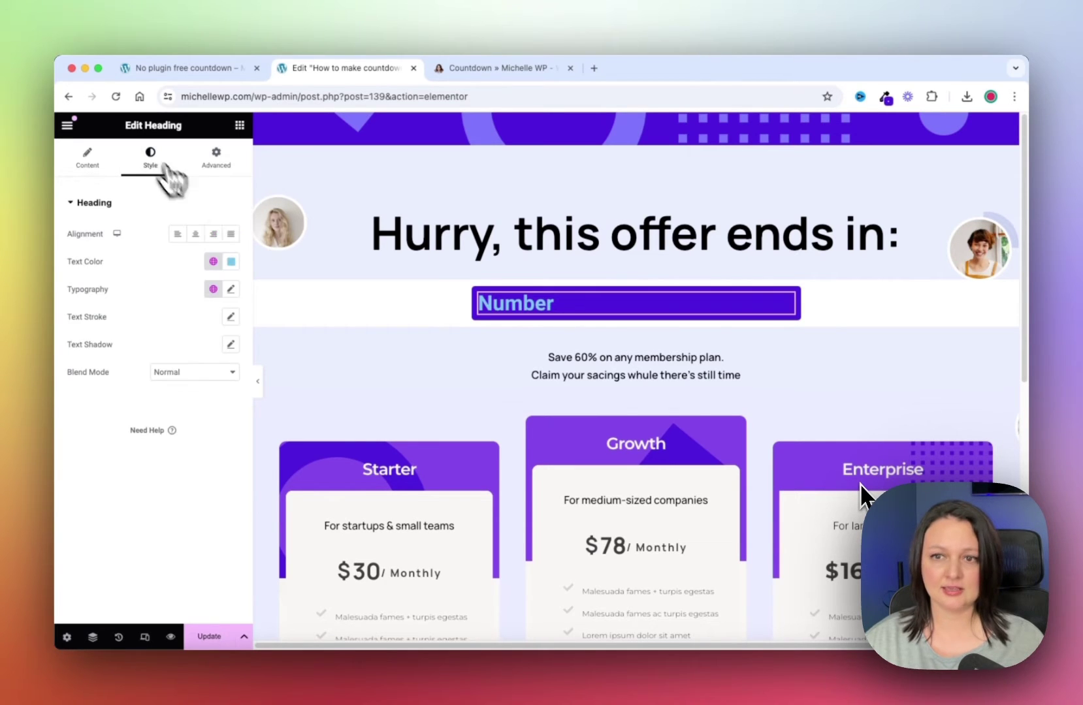
{"action": "left_click", "coordinate": [232, 262]}
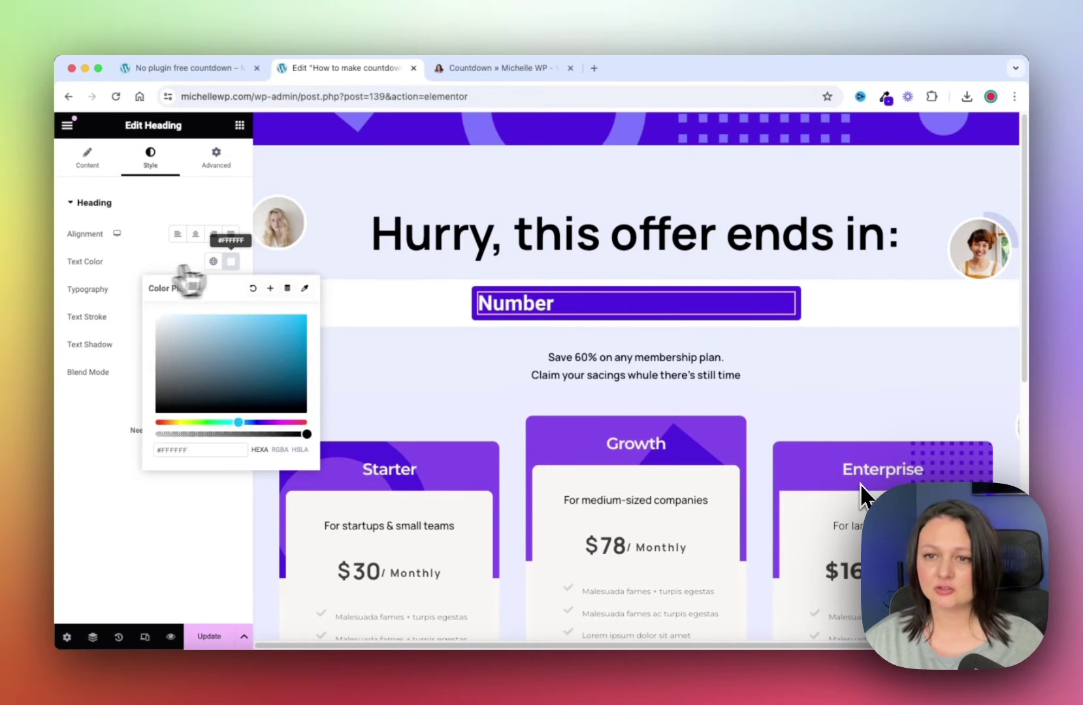
{"action": "left_click", "coordinate": [231, 288]}
{"action": "left_click", "coordinate": [231, 289]}
{"action": "left_click", "coordinate": [186, 351]}
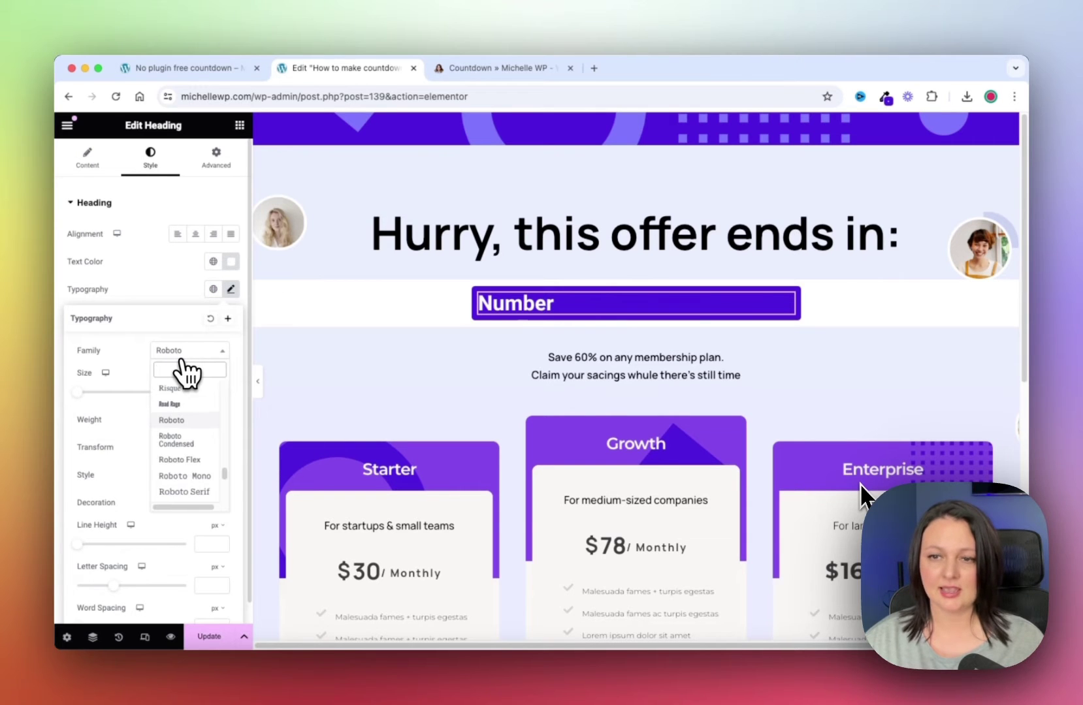
{"action": "type", "text": "manrope"}
{"action": "left_click", "coordinate": [183, 366]}
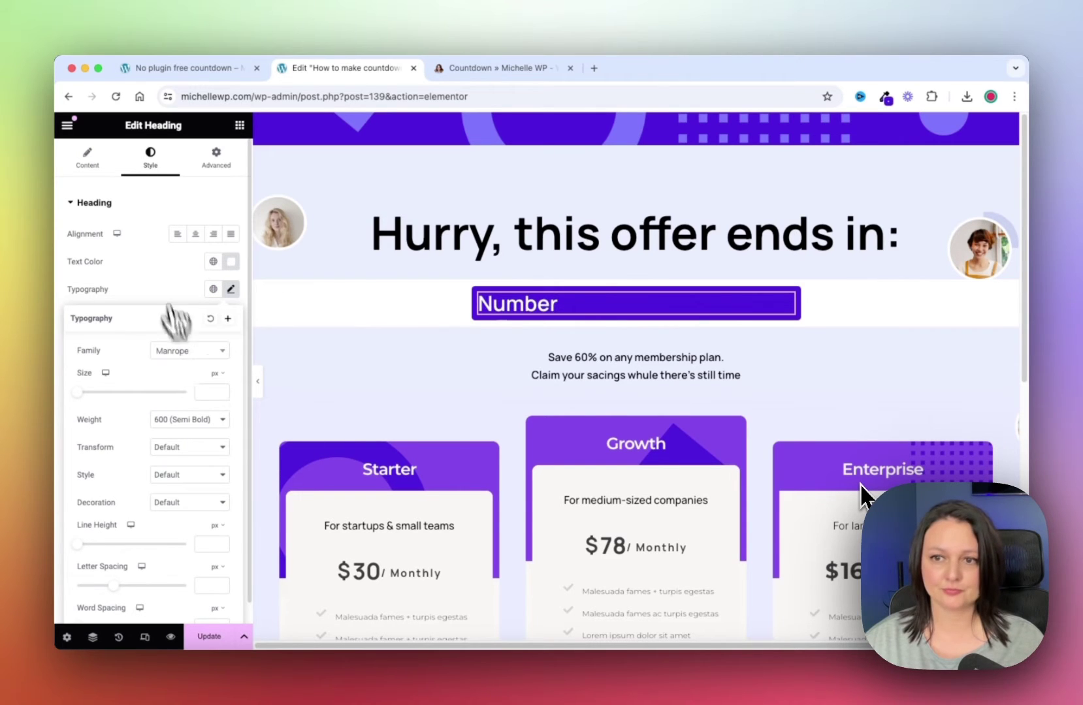
- Duplicate the heading as 'Days' and centre-align both headings
{"action": "right_click", "coordinate": [497, 311]}
{"action": "left_click", "coordinate": [520, 343]}
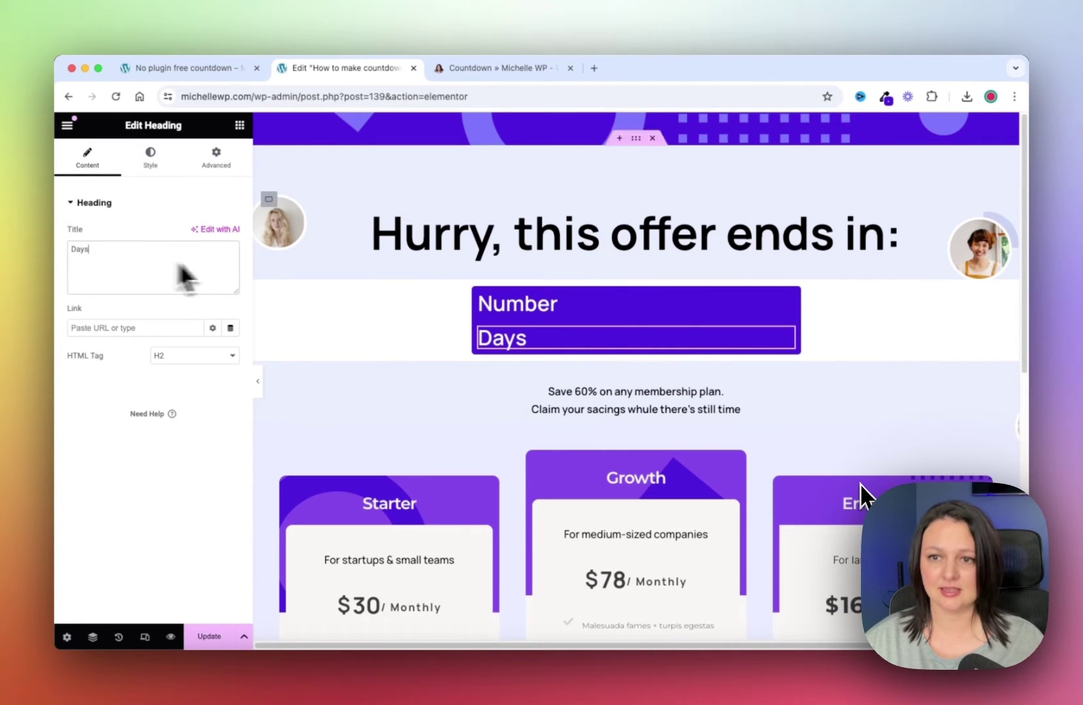
{"action": "left_click", "coordinate": [478, 303]}
{"action": "left_click", "coordinate": [195, 234]}
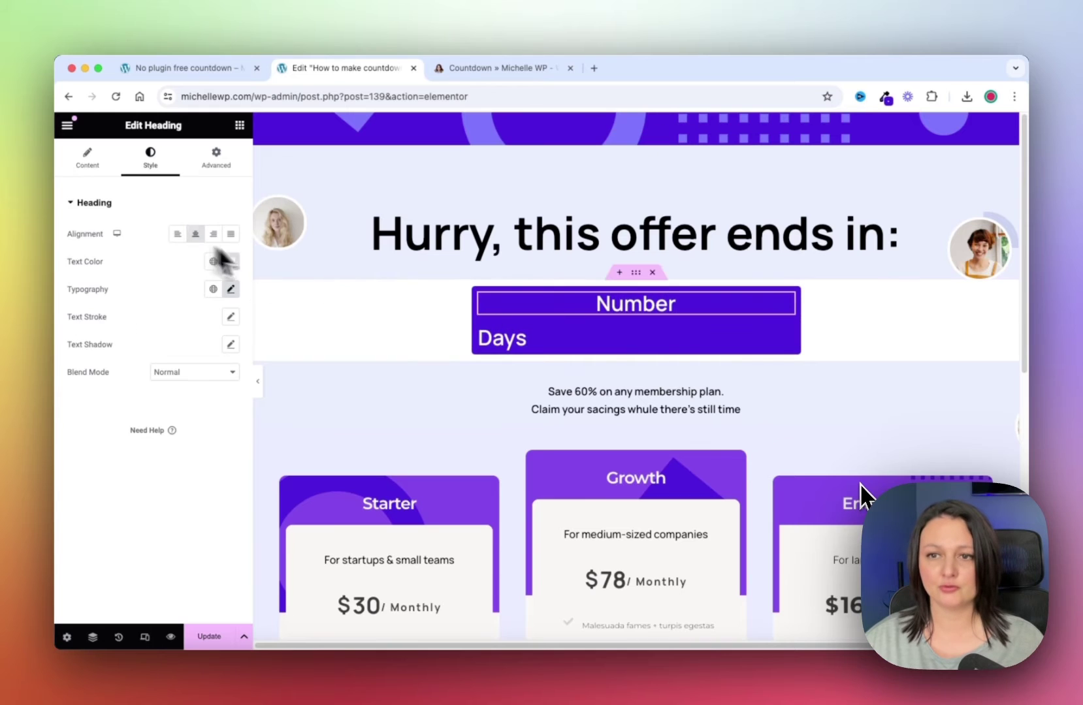
{"action": "left_click", "coordinate": [503, 341]}
{"action": "left_click", "coordinate": [195, 234]}
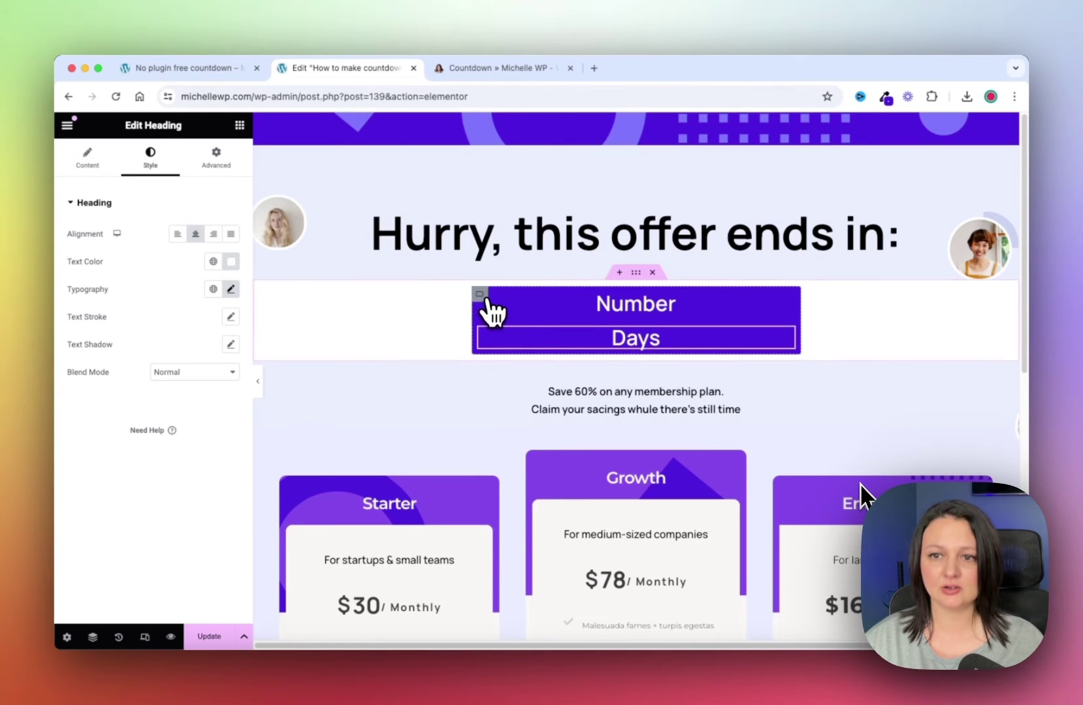
- Duplicate the Number/Days box three times to make four countdown boxes
{"action": "right_click", "coordinate": [483, 301]}
{"action": "left_click", "coordinate": [512, 329]}
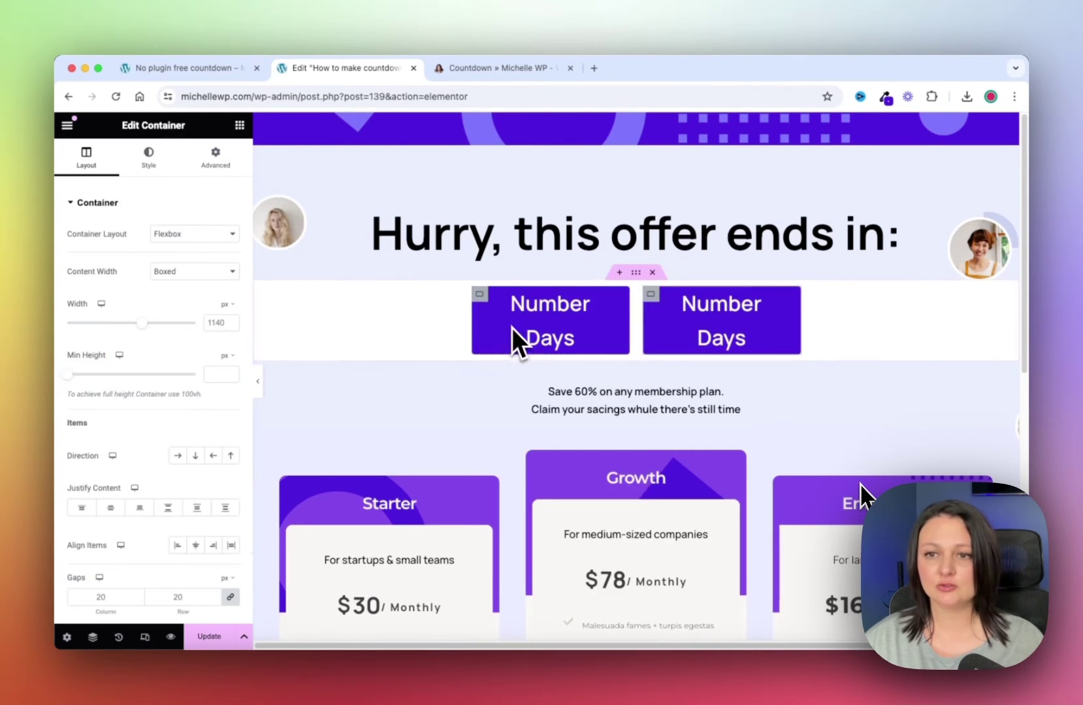
{"action": "right_click", "coordinate": [489, 300]}
{"action": "left_click", "coordinate": [508, 331]}
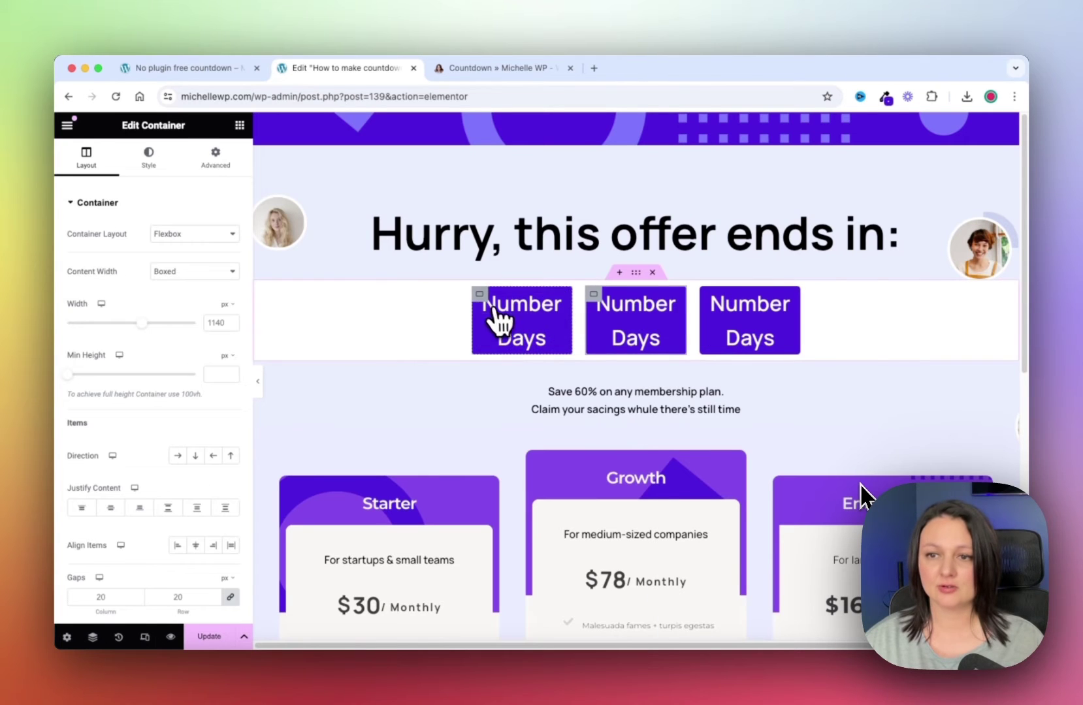
{"action": "left_click", "coordinate": [483, 297]}
{"action": "right_click", "coordinate": [489, 302]}
{"action": "left_click", "coordinate": [510, 332]}
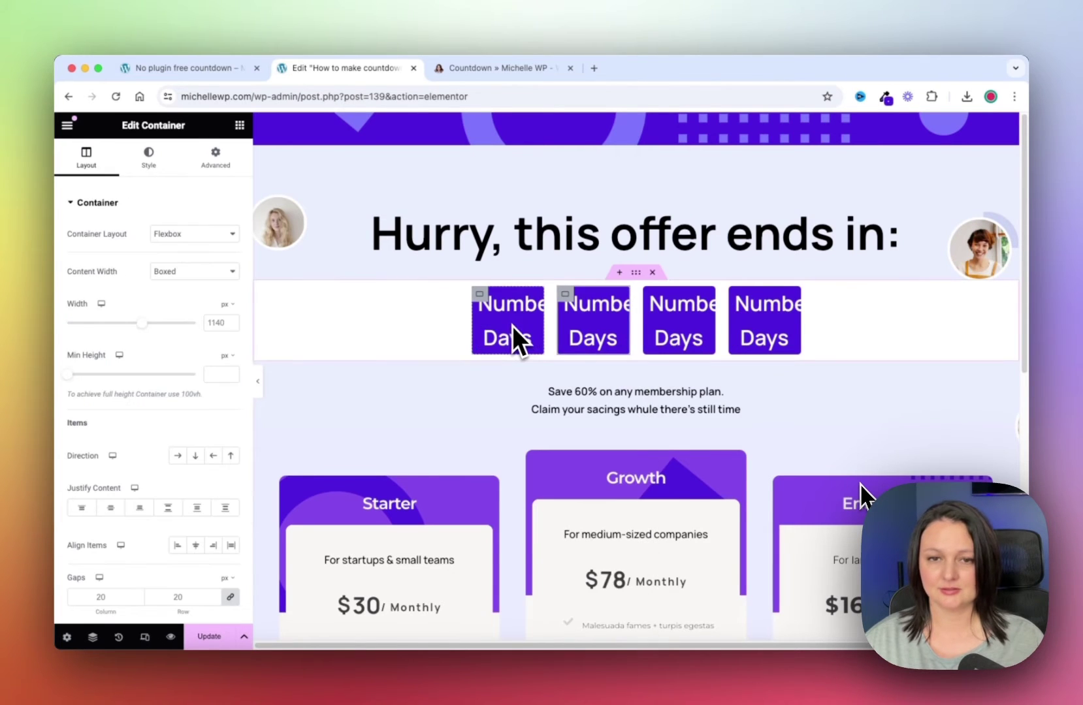
{"action": "left_click", "coordinate": [516, 327]}
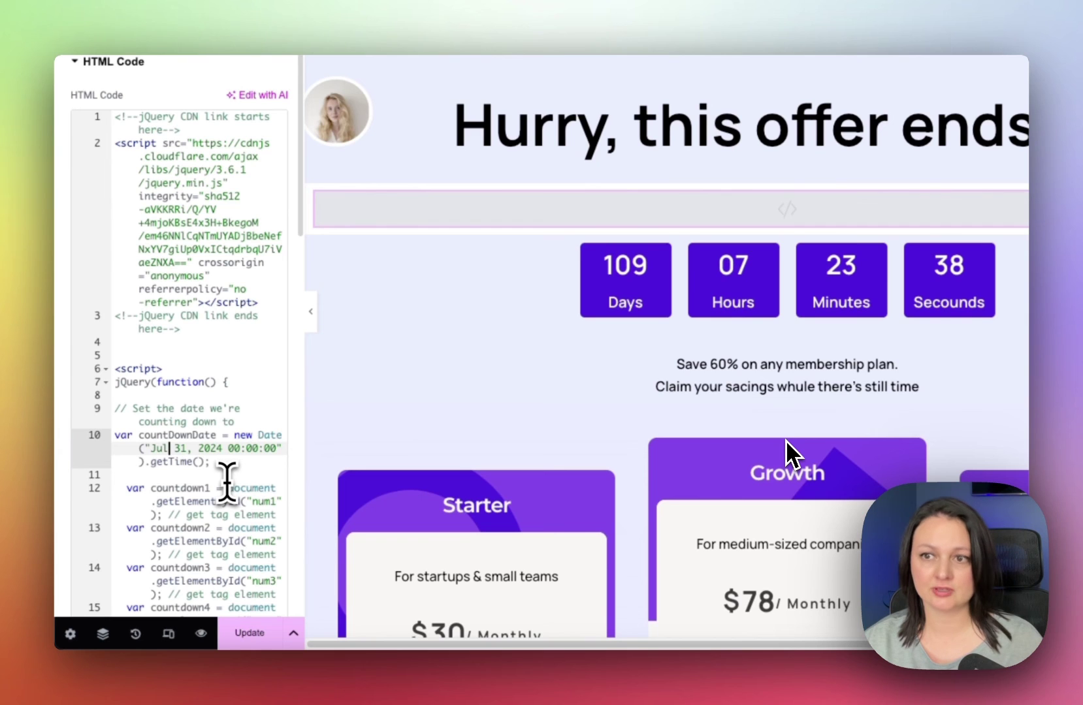
- Change the countDownDate month from Jul to april in the script and update the page
{"action": "key", "text": "BackSpace"}
{"action": "key", "text": "BackSpace"}
{"action": "key", "text": "BackSpace"}
{"action": "type", "text": "april"}
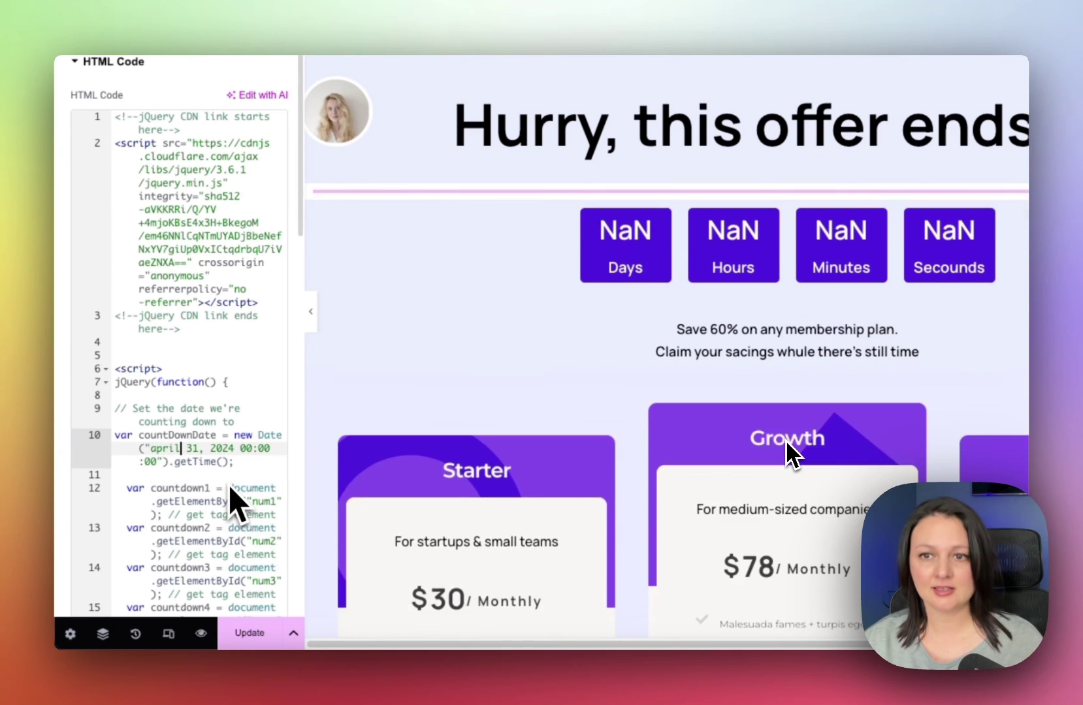
{"action": "key", "text": "Right"}
{"action": "key", "text": "Right"}
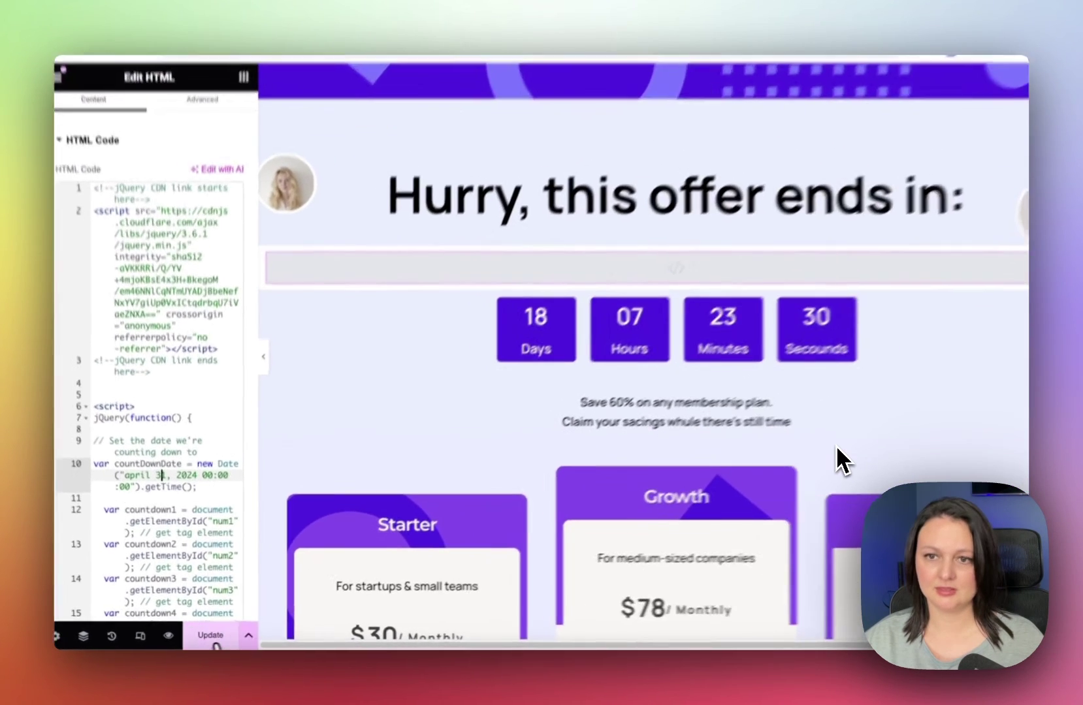
{"action": "left_click", "coordinate": [211, 635]}
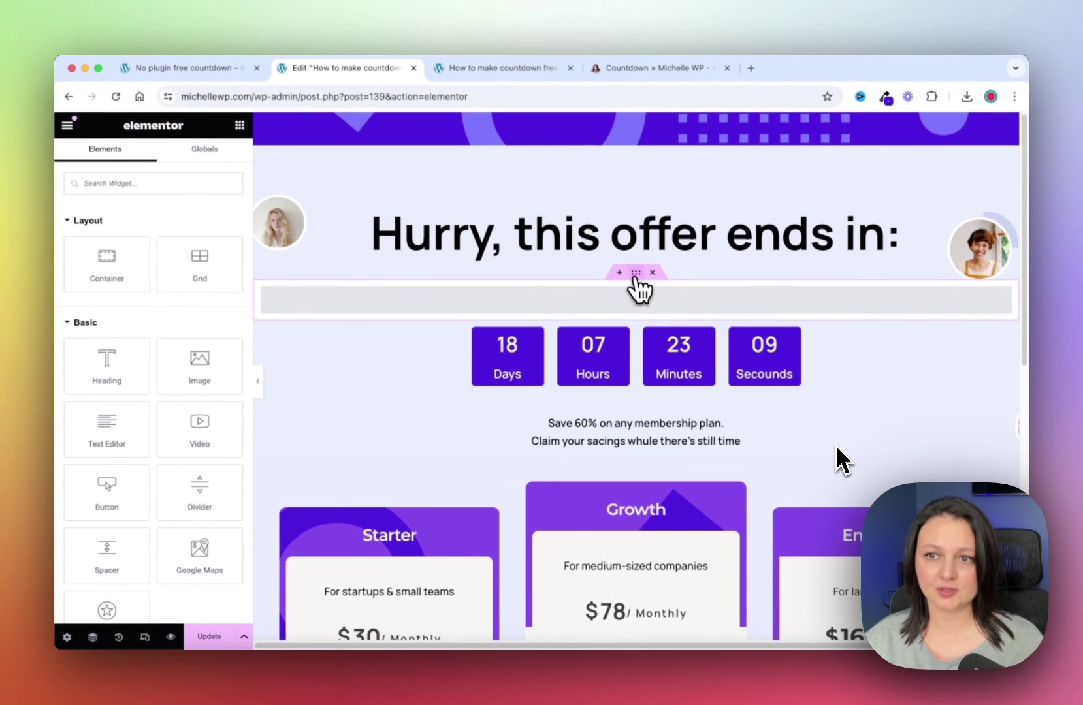
- Give the code widget's container a classic background sampled by eyedropper from the page's light colour
{"action": "left_click", "coordinate": [636, 273]}
{"action": "left_click", "coordinate": [149, 158]}
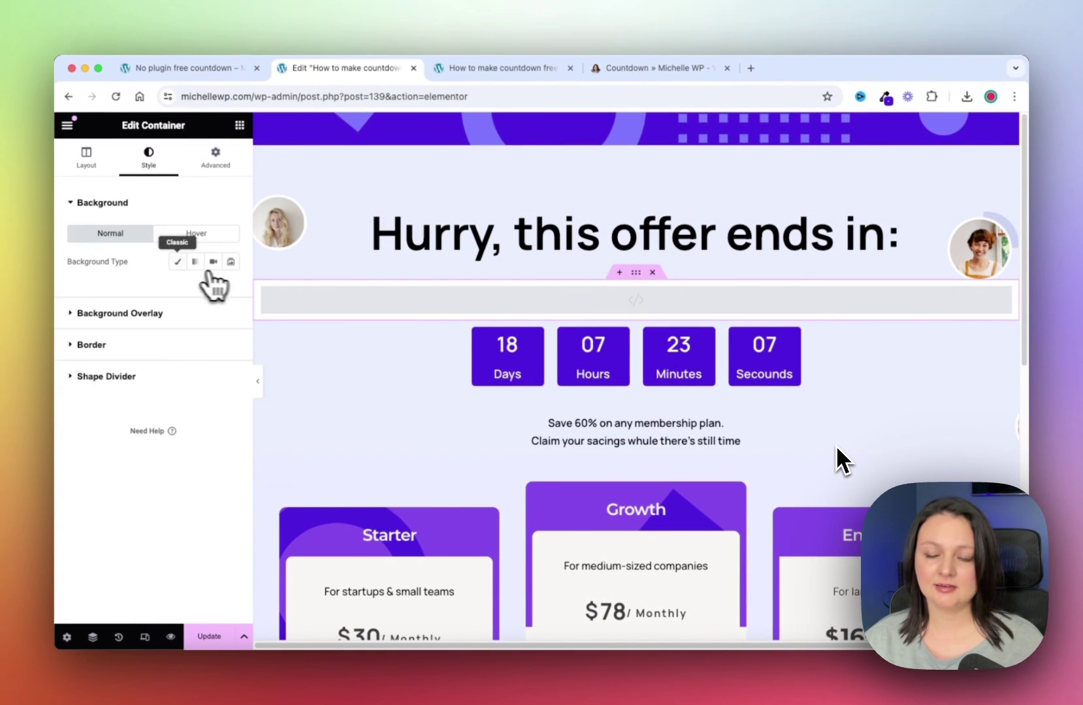
{"action": "left_click", "coordinate": [177, 261]}
{"action": "left_click", "coordinate": [231, 289]}
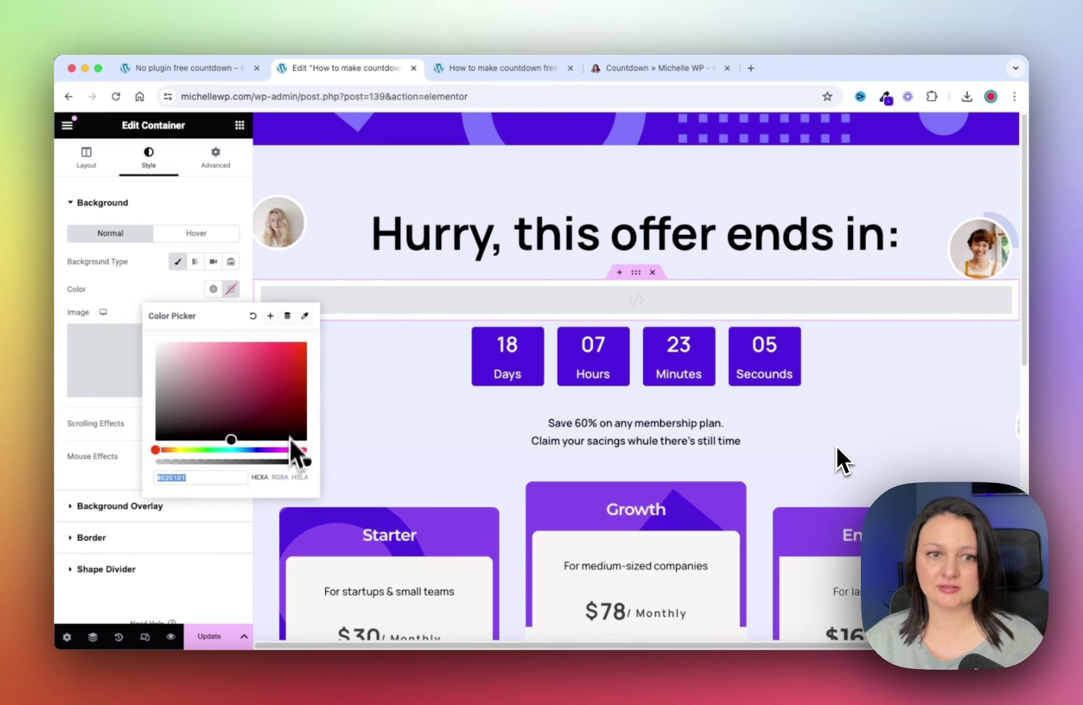
{"action": "left_click", "coordinate": [304, 316]}
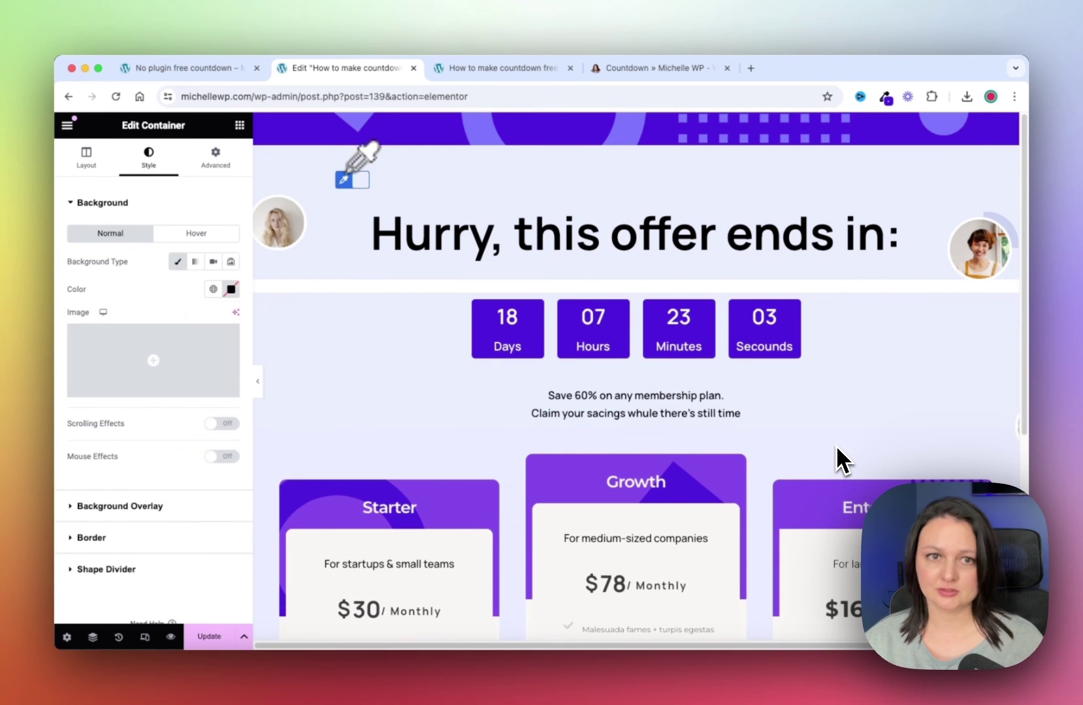
{"action": "left_click", "coordinate": [345, 174]}
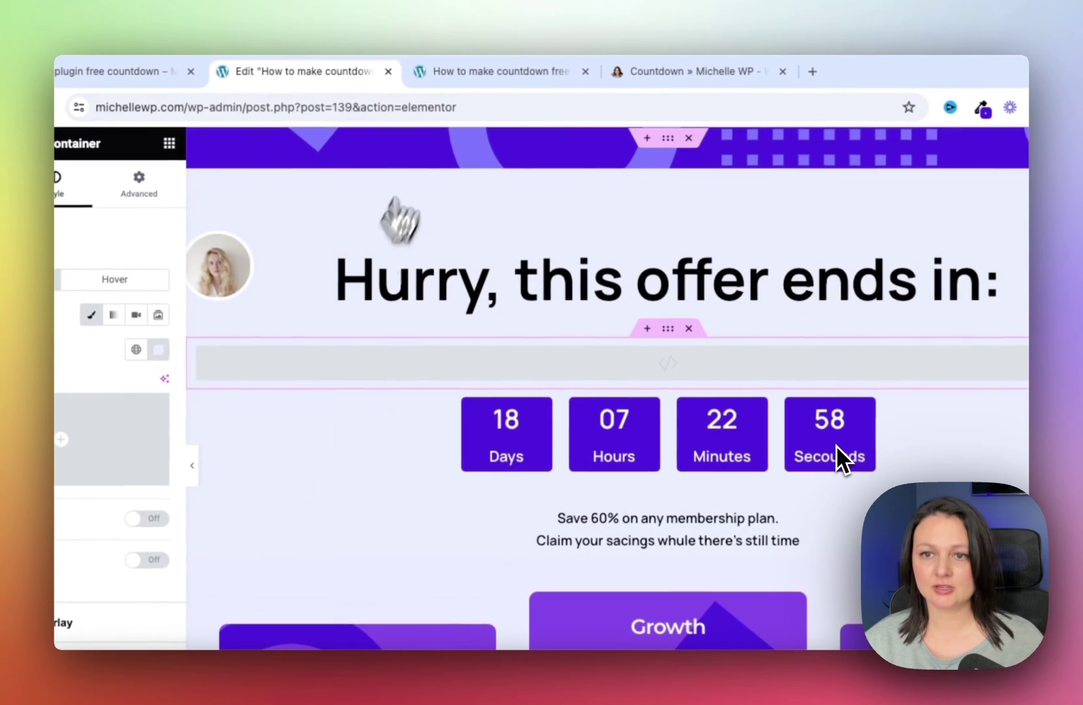
- View the live page showing the four purple countdown boxes ticking down
{"action": "left_click", "coordinate": [480, 73]}
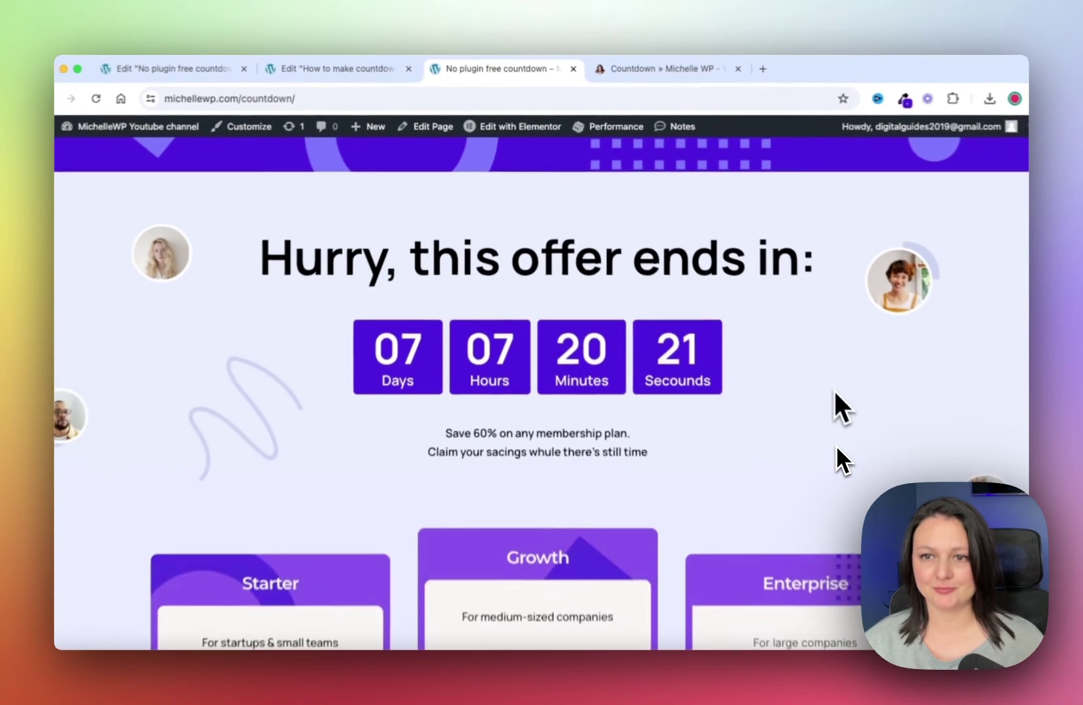